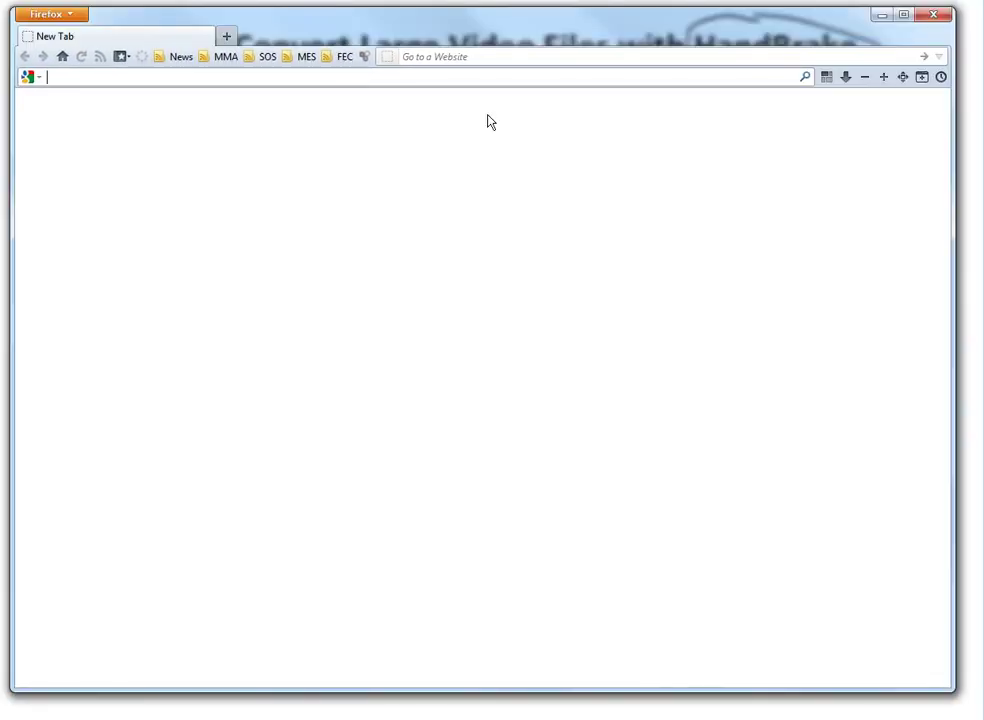
Step: Search Google for 'handbrake' and go to the Downloads page on handbrake.fr
key("BackSpace")
type("hand")
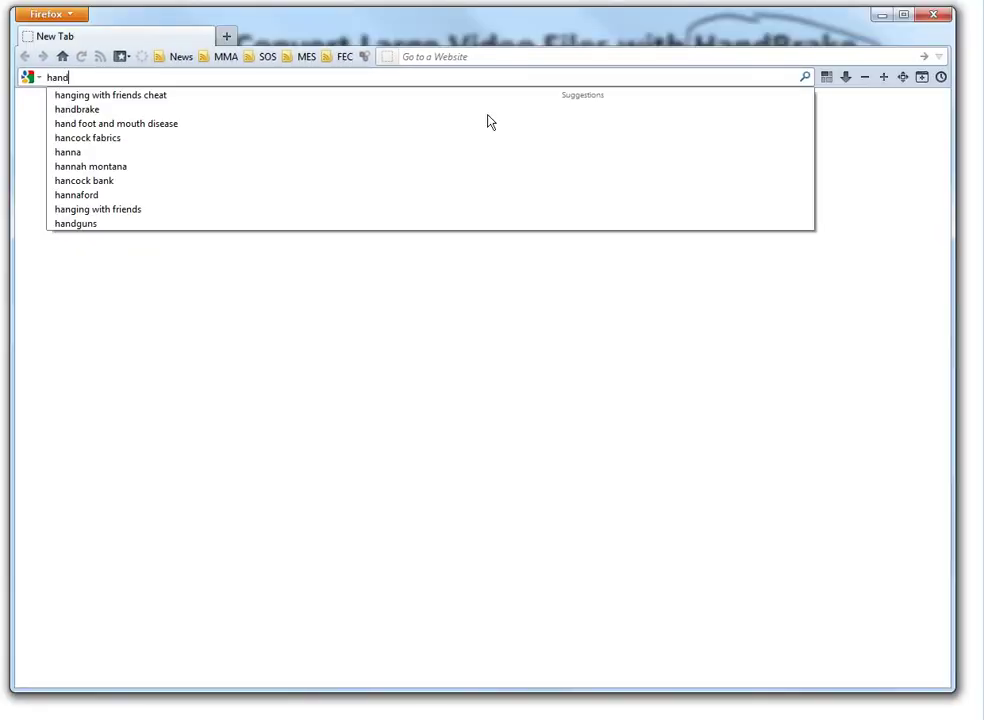
type("brake")
key("Return")
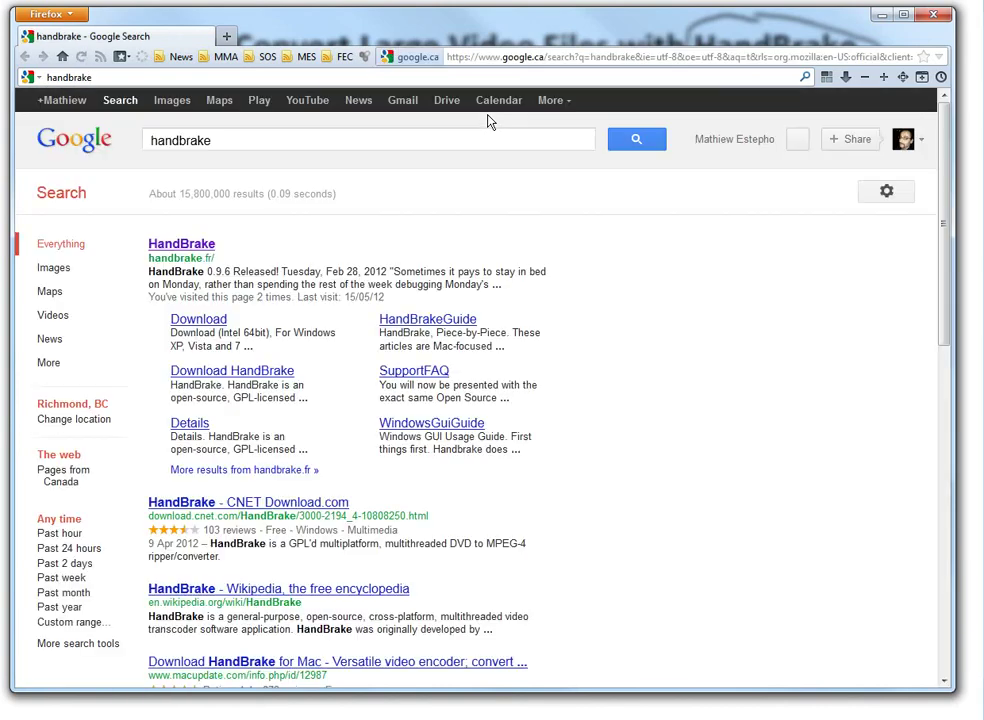
left_click(190, 245)
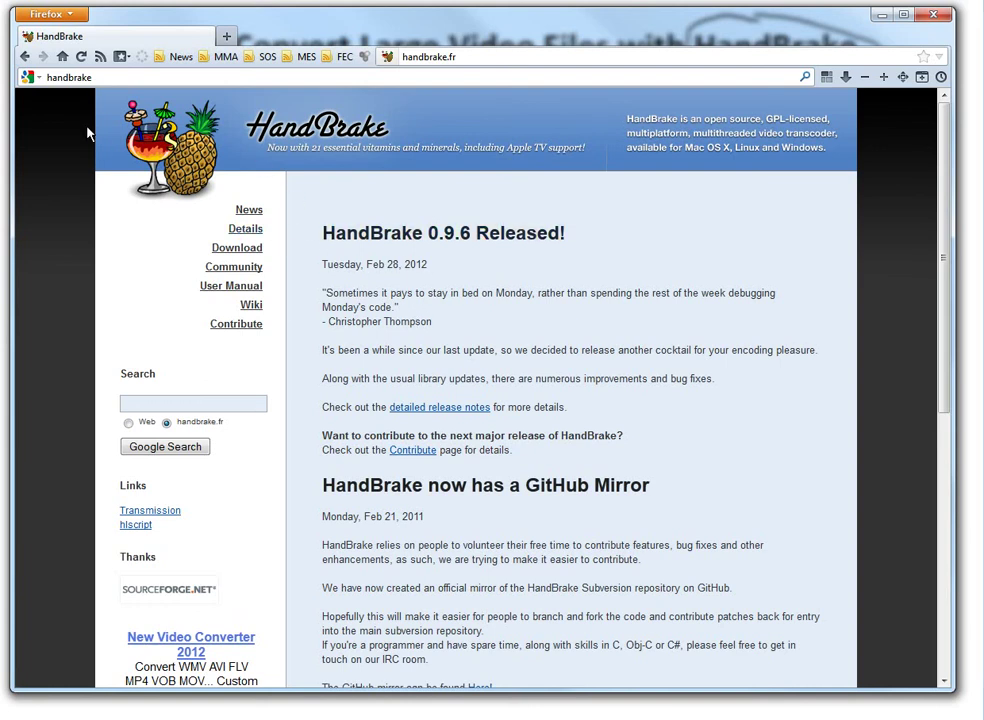
left_click(237, 248)
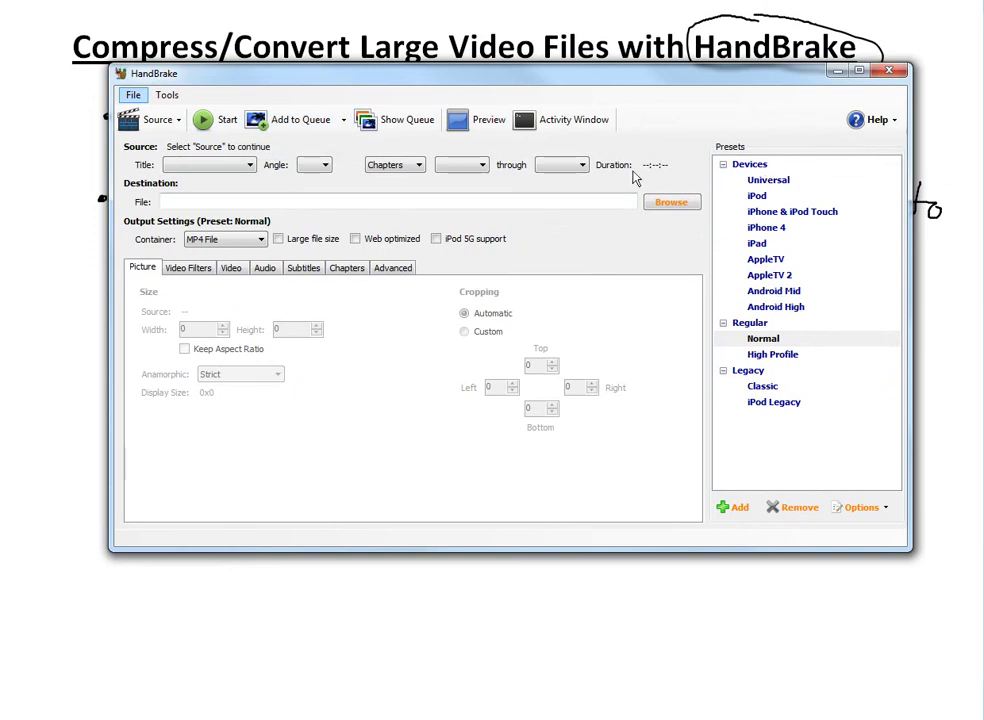
Step: Load Taping Foot.mp4 as the video source, listing the folder in Details view
left_click(140, 119)
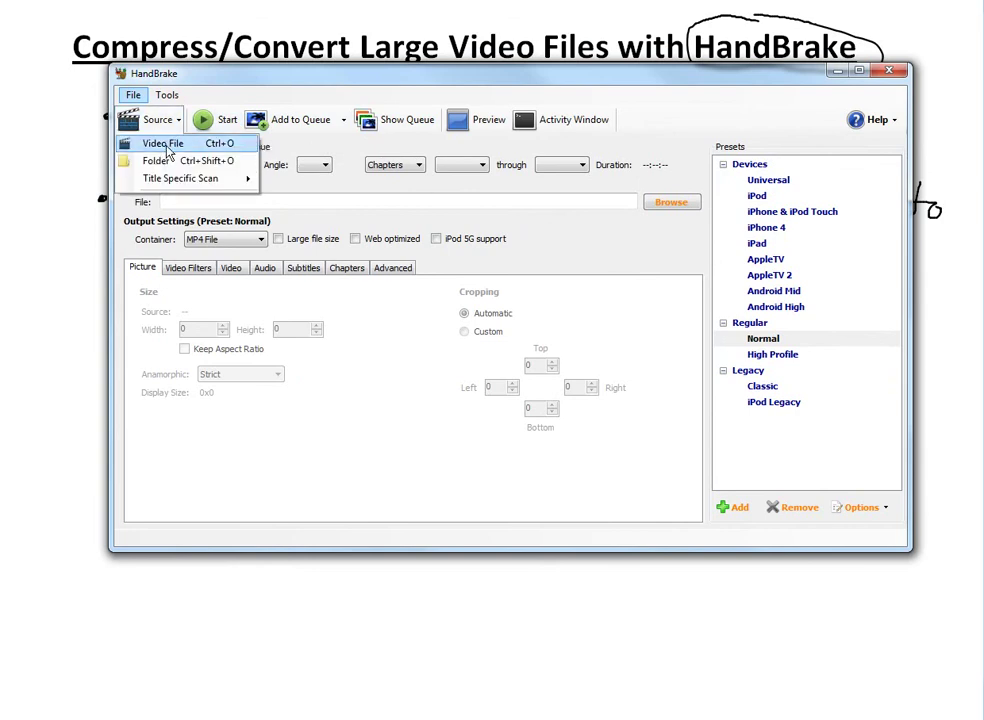
left_click(165, 144)
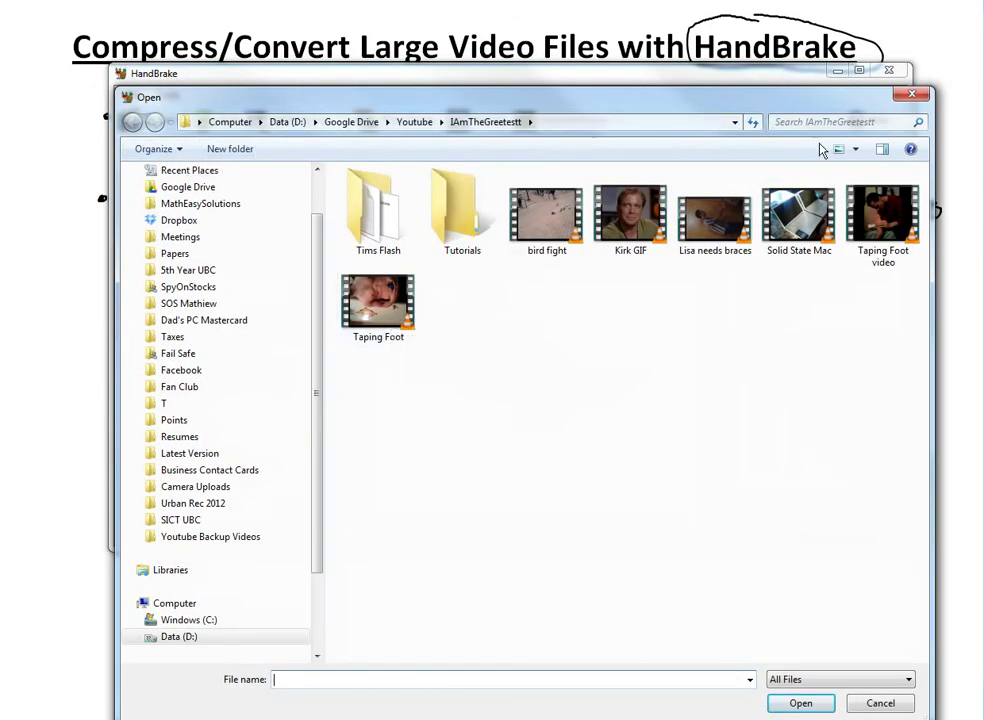
left_click(855, 149)
left_click(900, 258)
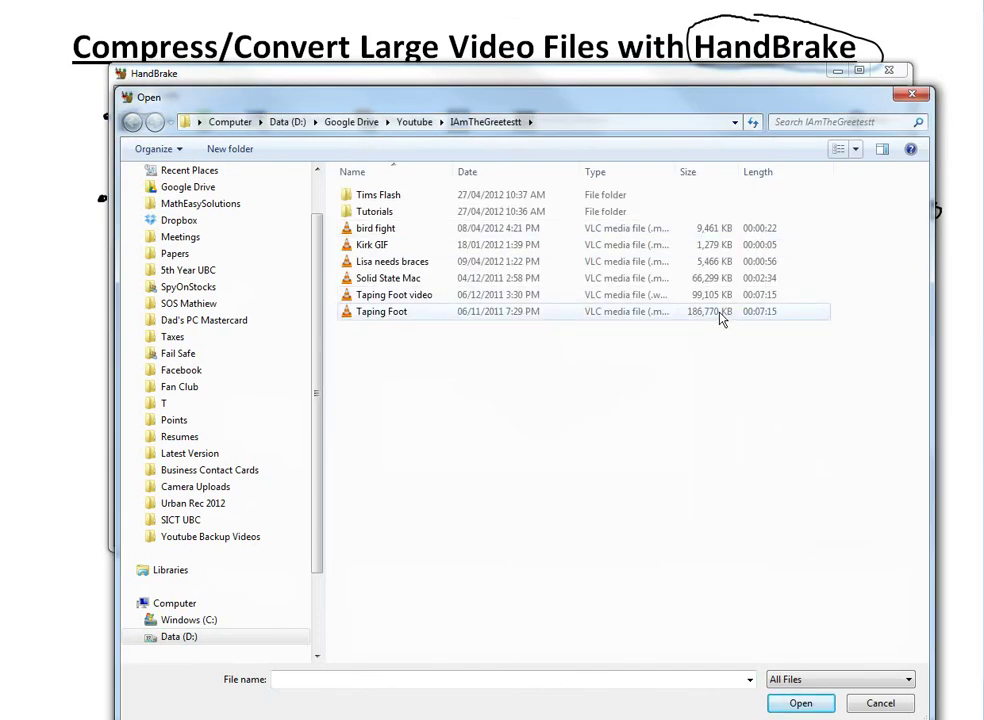
left_click(393, 313)
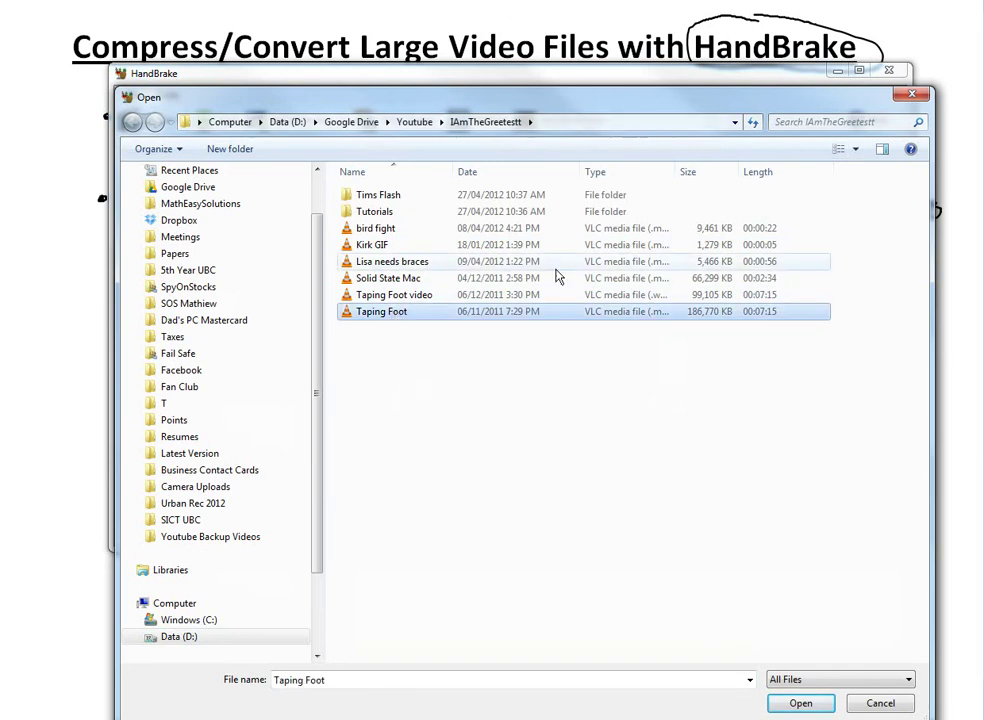
left_click(801, 704)
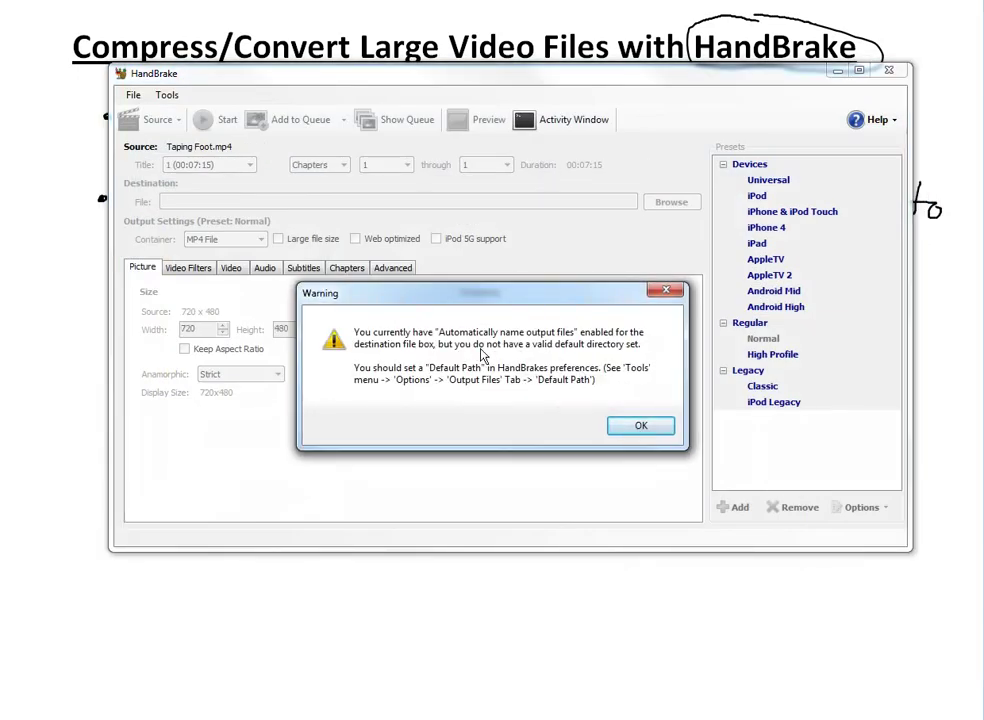
Step: Set the destination to Taping Foot2.mp4 in the same folder and turn on Web optimized
left_click(637, 426)
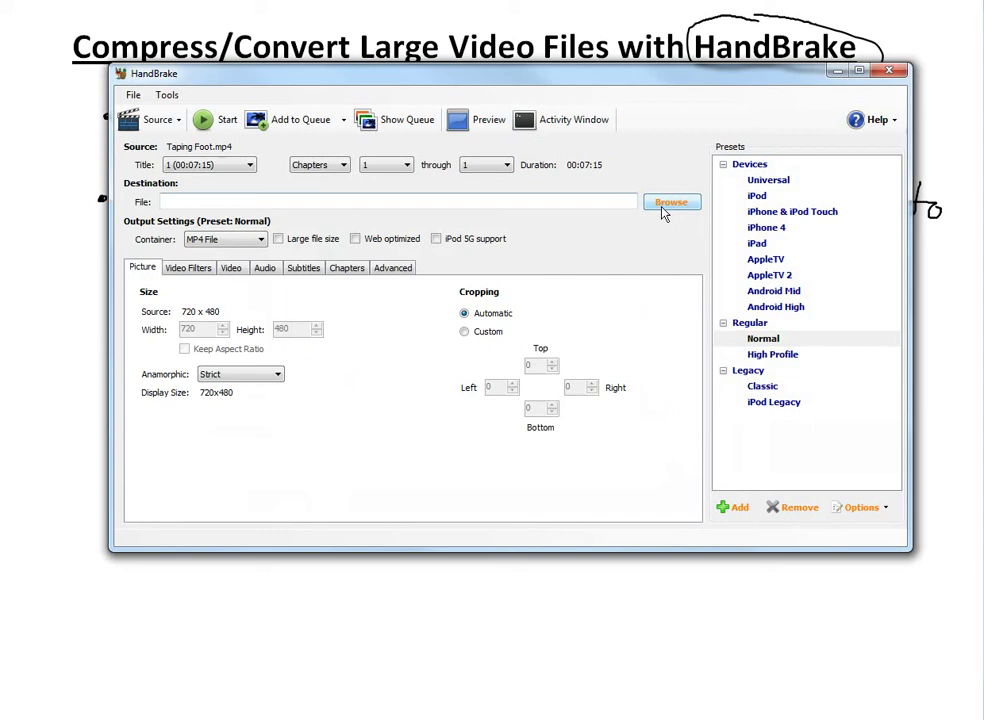
left_click(672, 203)
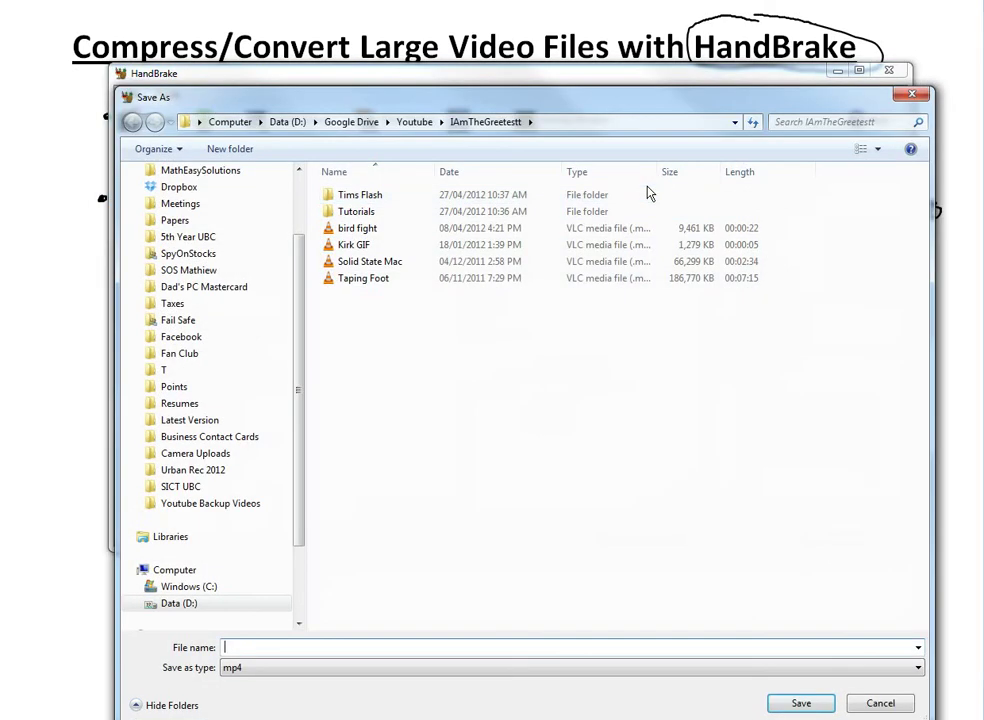
left_click(390, 279)
left_click(291, 647)
left_click(299, 647)
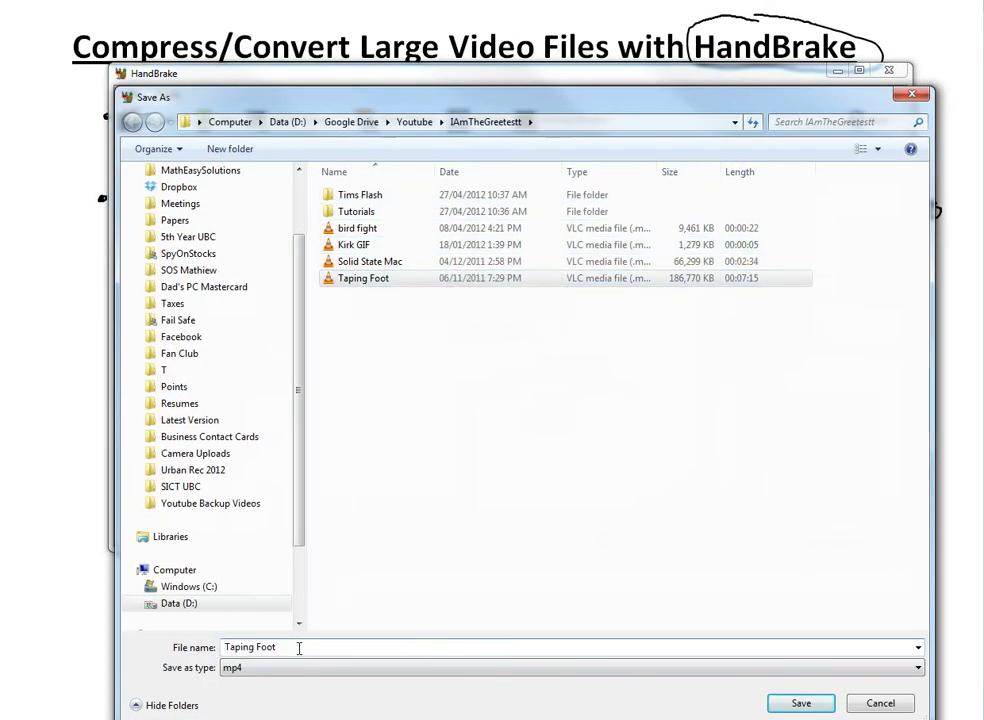
type("2")
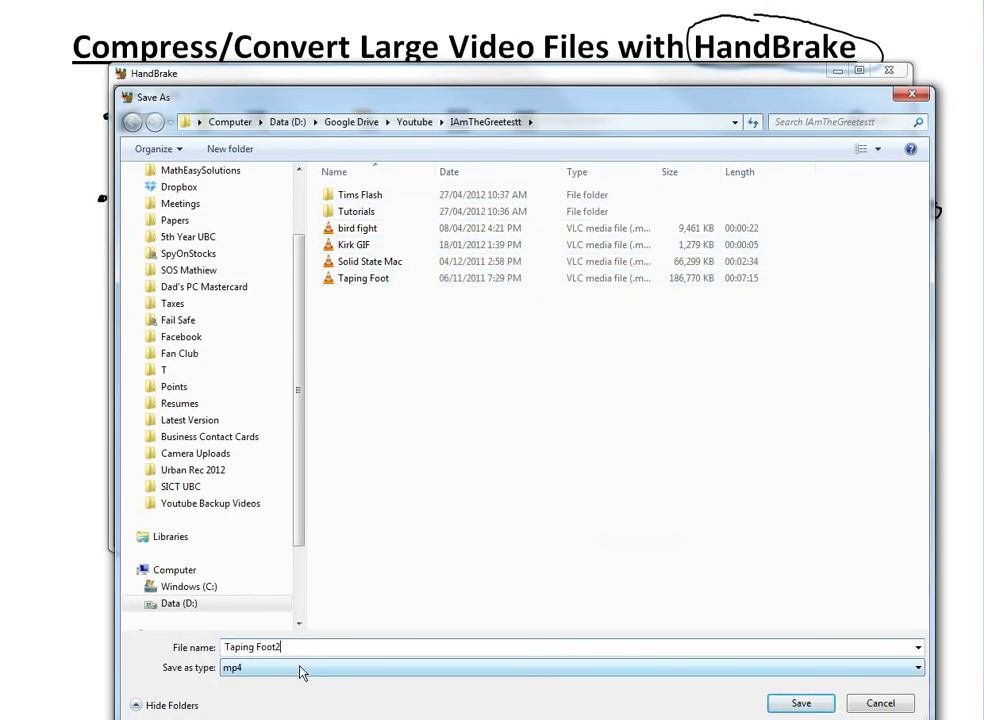
key("Return")
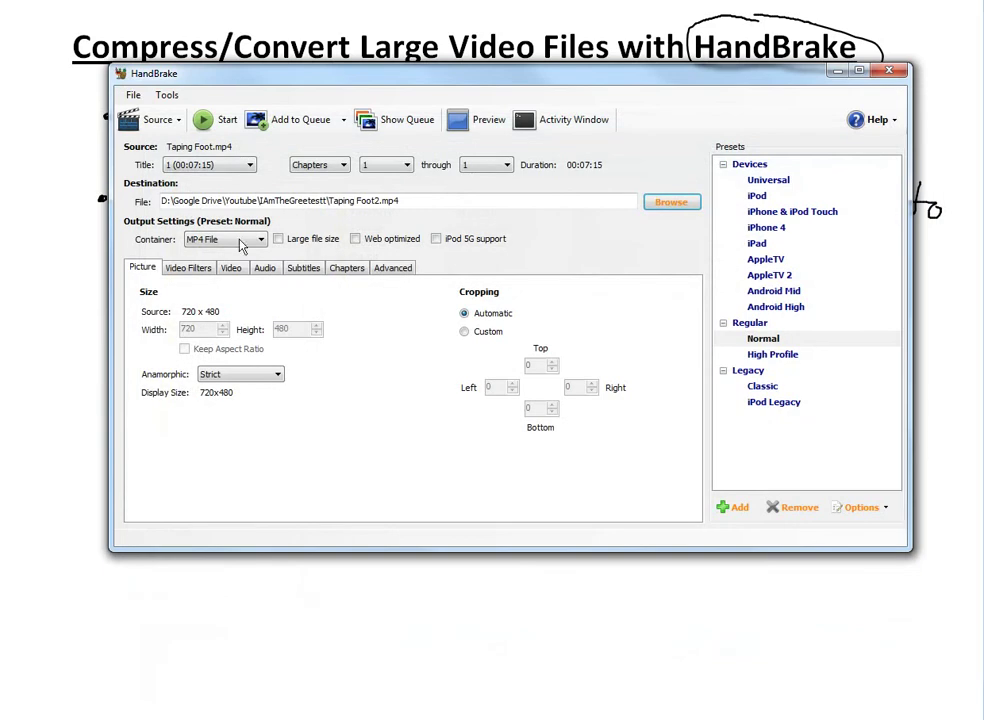
left_click(384, 241)
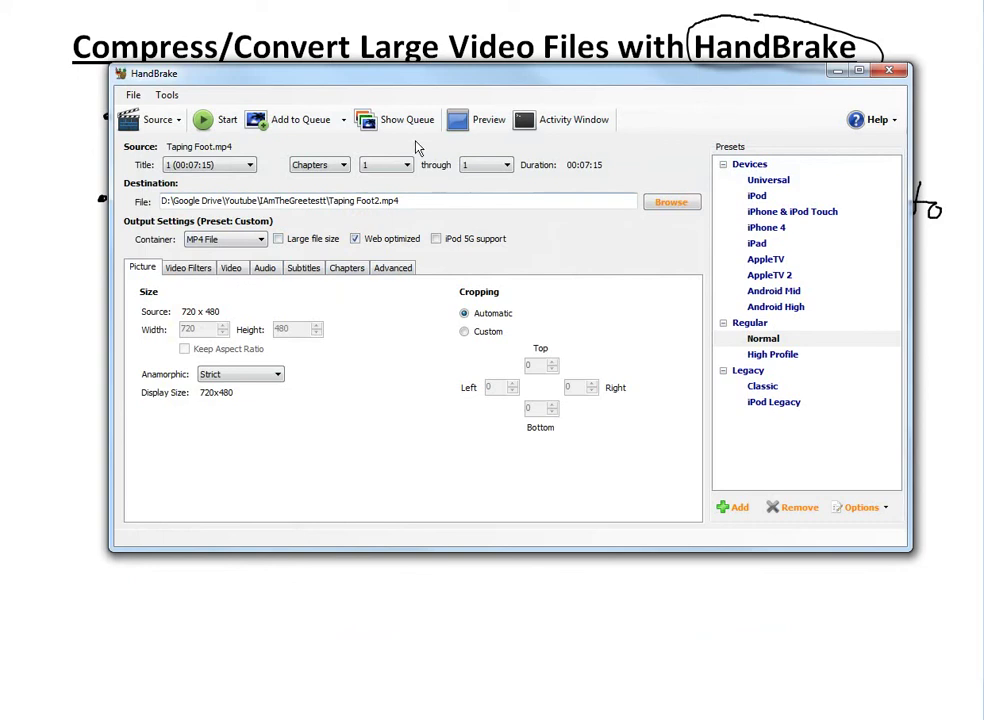
Step: Encode Taping Foot into Taping Foot2.mp4 until the status reads Encoding Finished
left_click(206, 121)
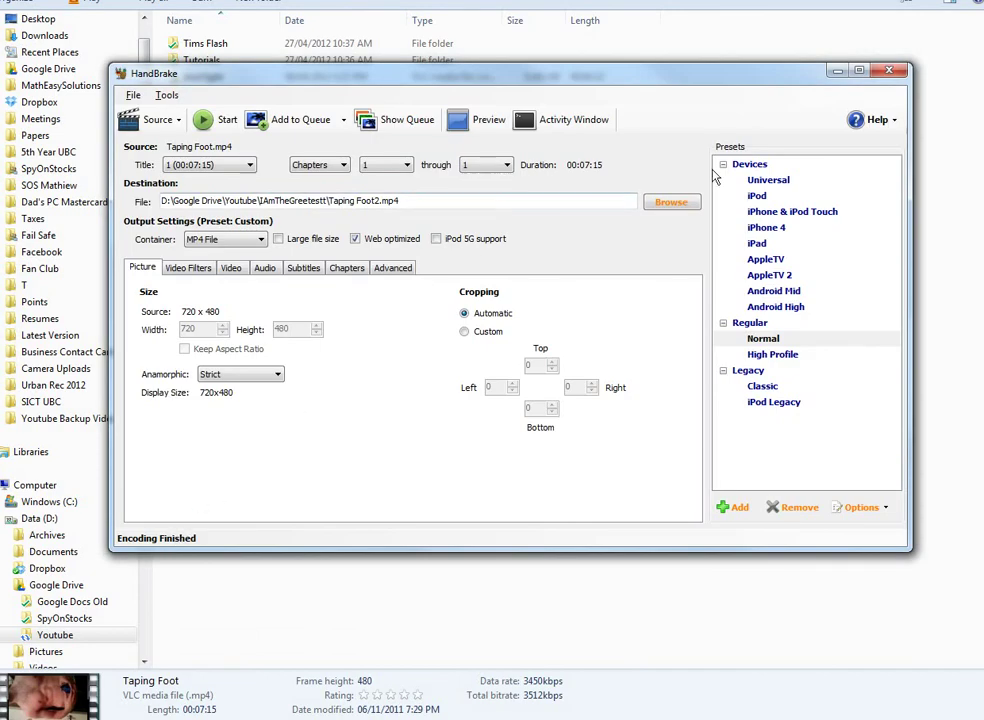
Step: Close HandBrake, check Taping Foot2's 69,393 KB size in Explorer, then restore and reposition the window
left_click(888, 70)
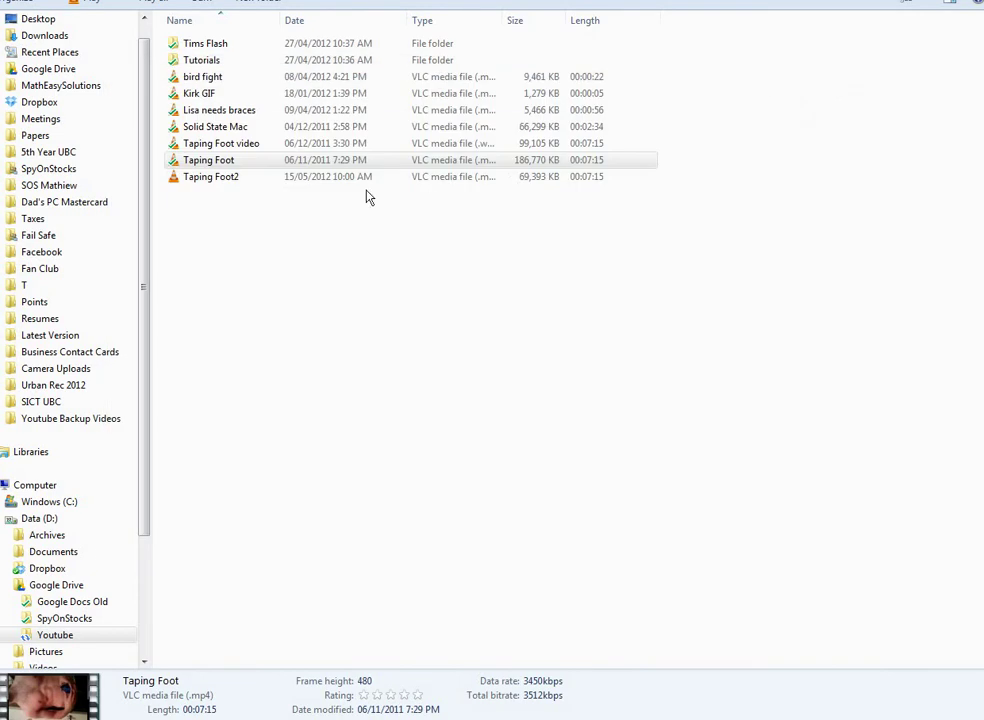
left_click(268, 180)
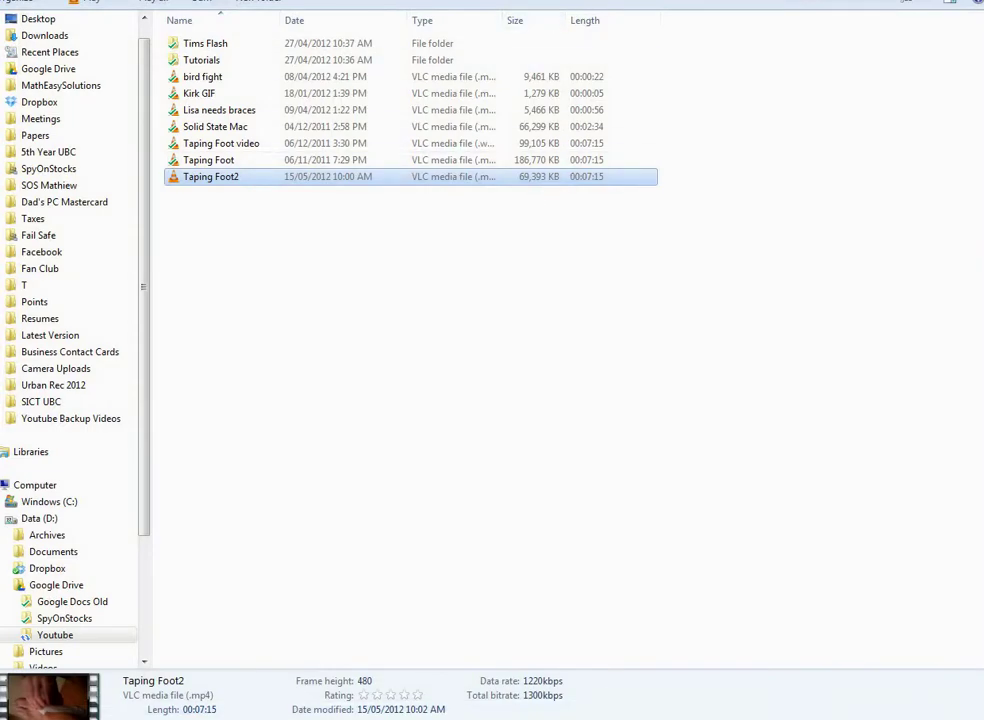
left_click_drag(263, 2, 263, 207)
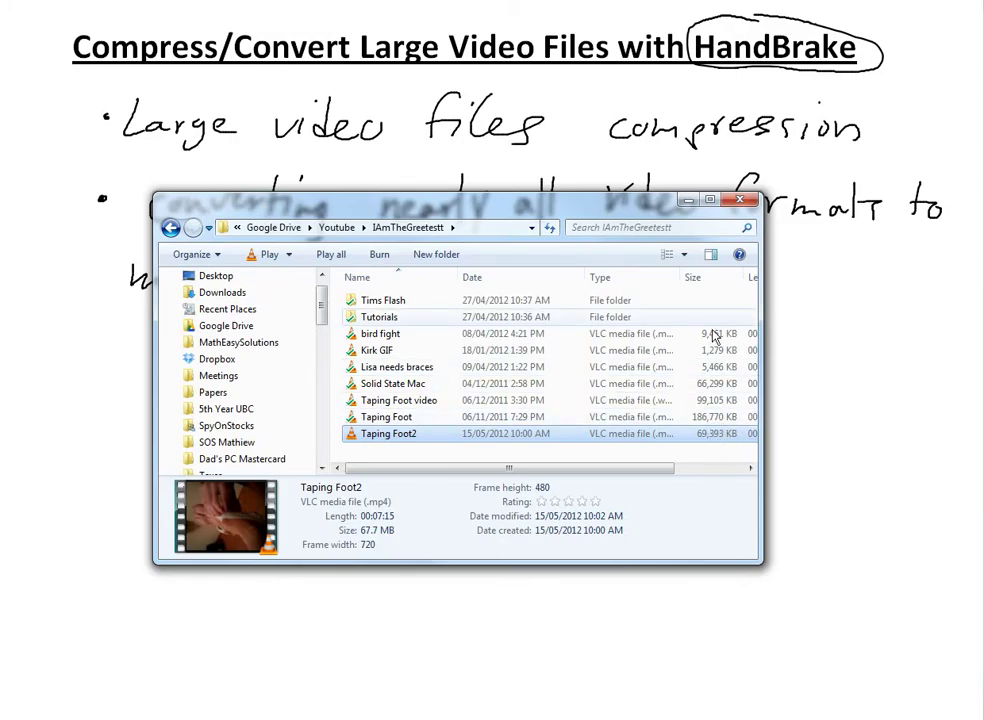
left_click_drag(575, 210, 592, 16)
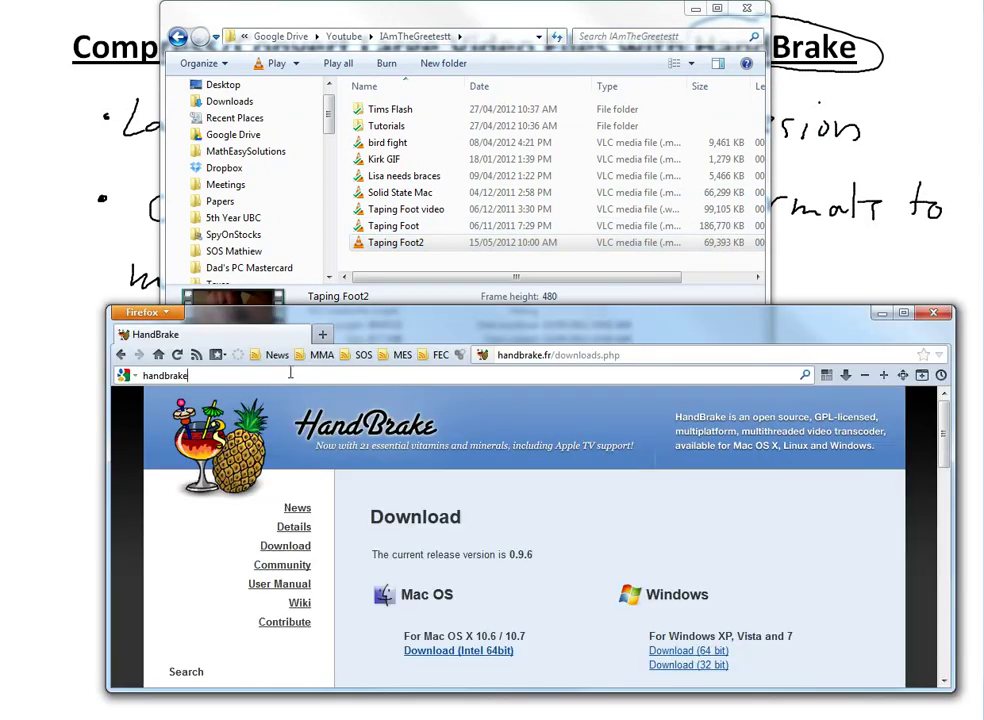
Step: Calculate 69393/186770 in a new Firefox tab's Google search to compare file sizes
left_click(293, 373)
key("ctrl+t")
left_click(295, 374)
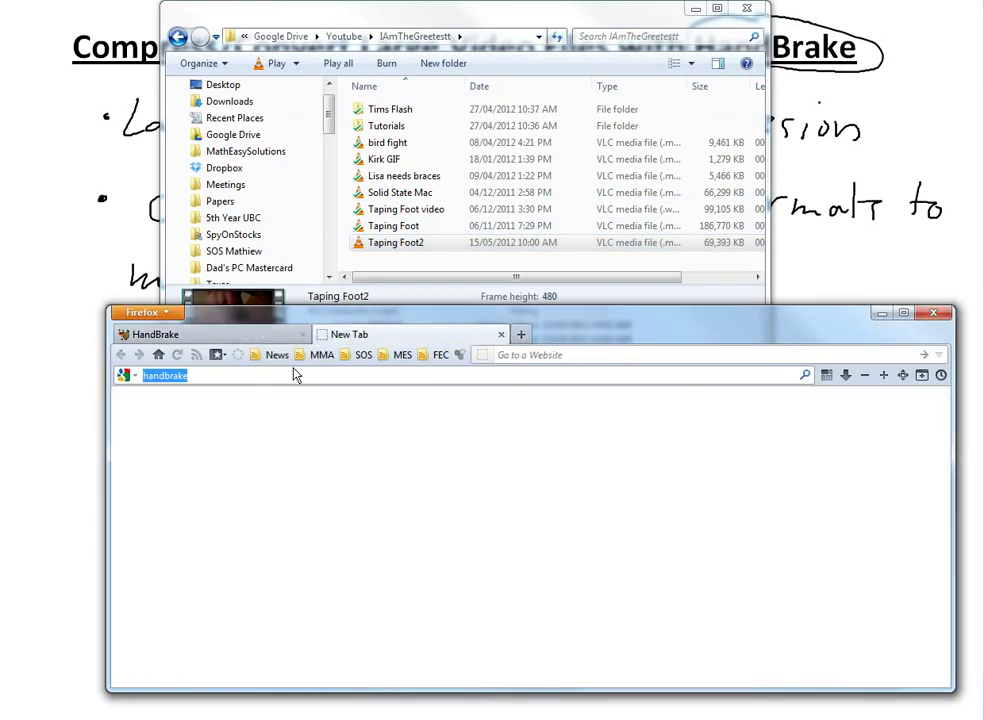
type("69393/1867700")
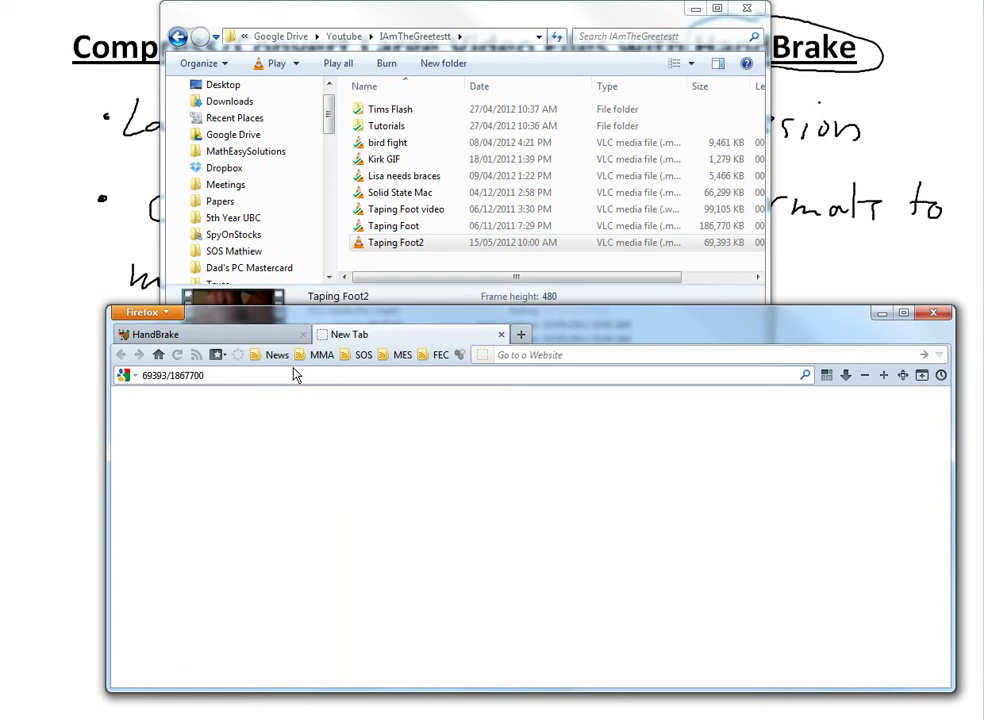
type("=")
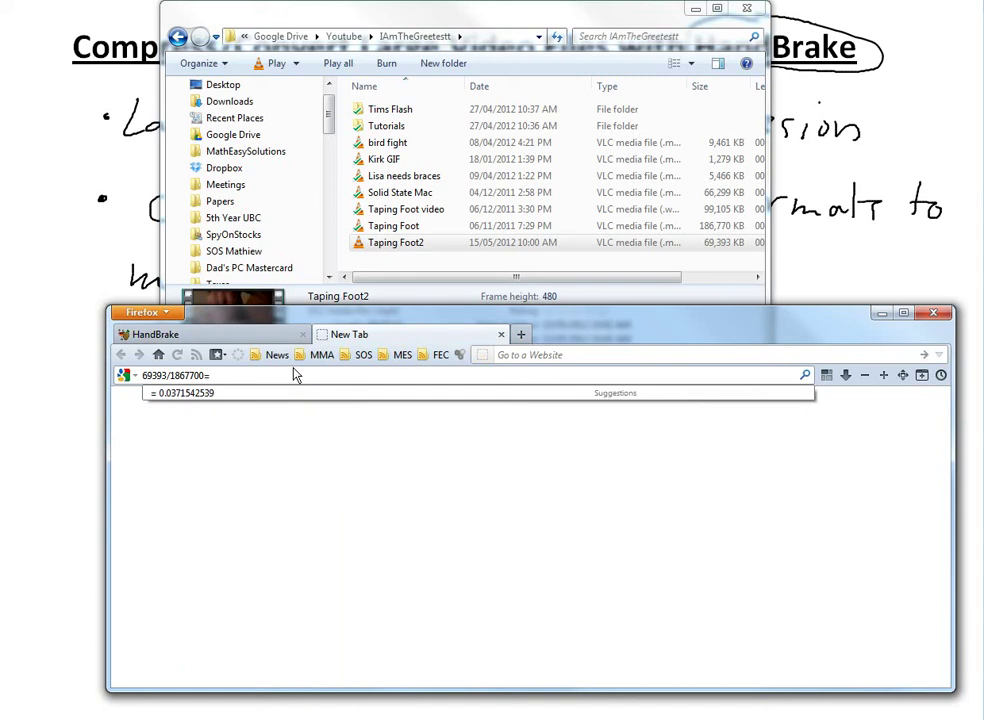
key("BackSpace")
key("BackSpace")
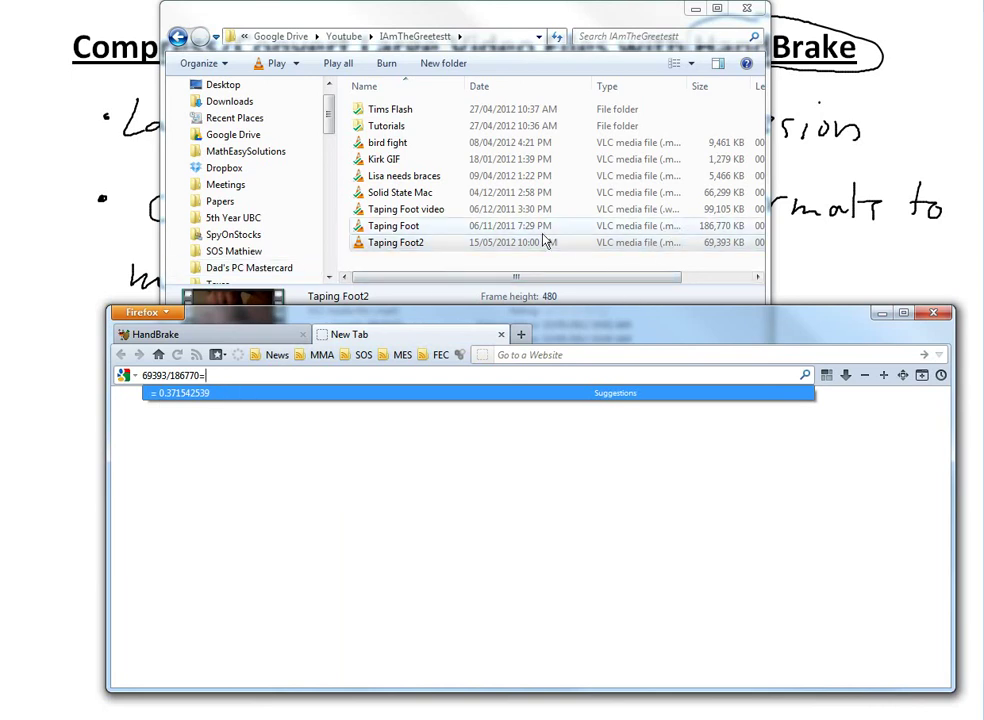
left_click(394, 226)
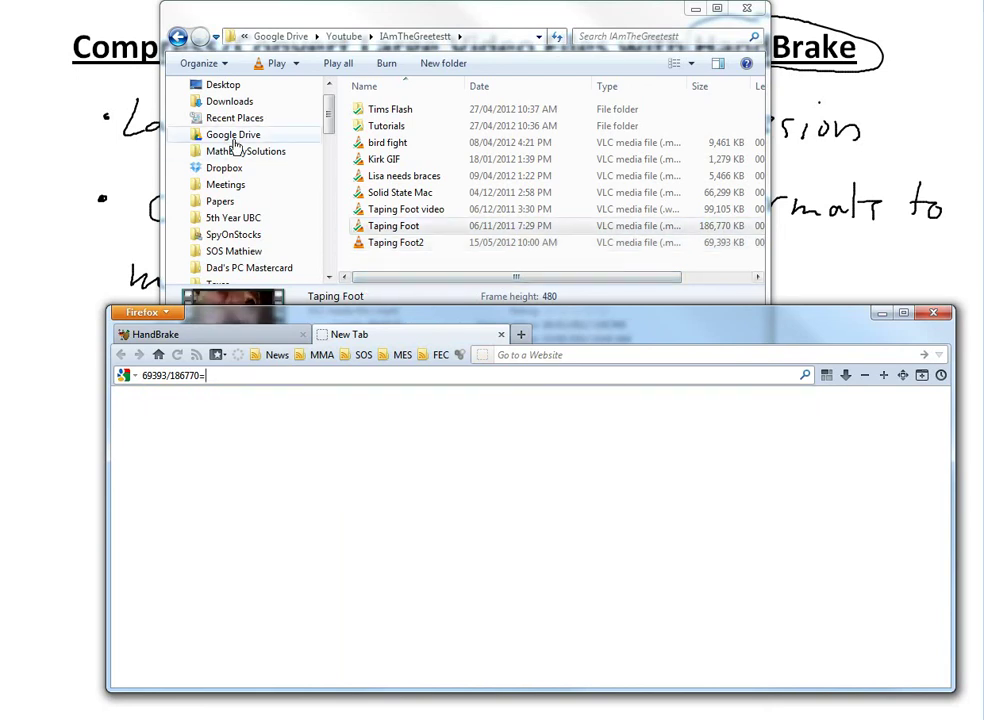